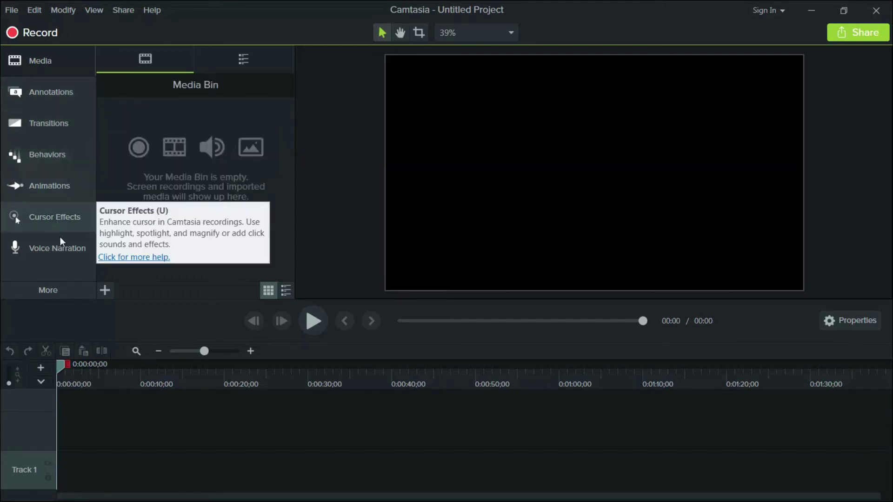
click(105, 291)
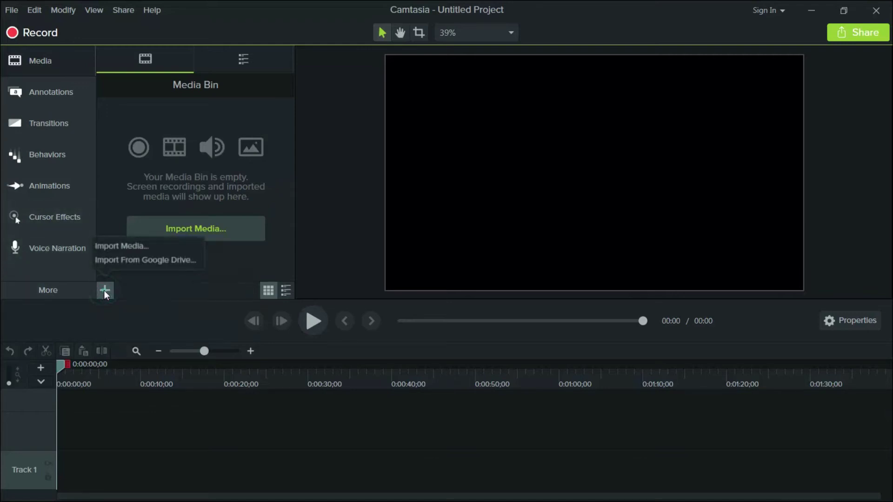
click(49, 288)
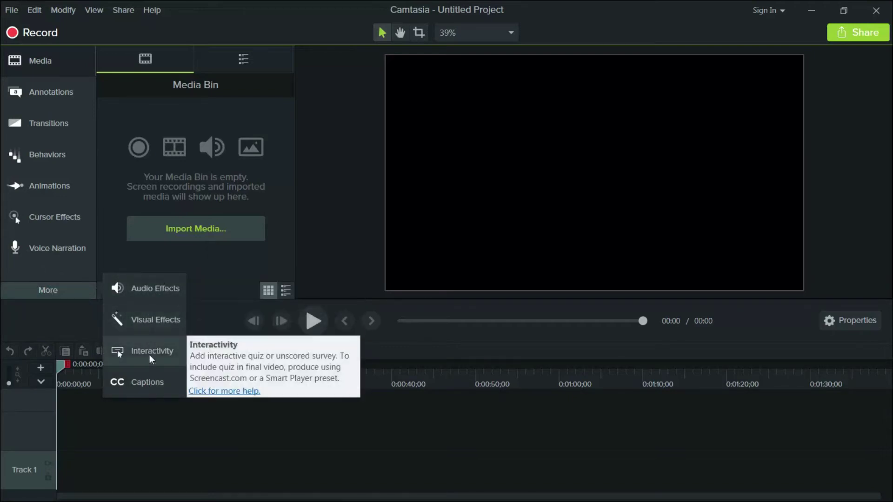
click(120, 409)
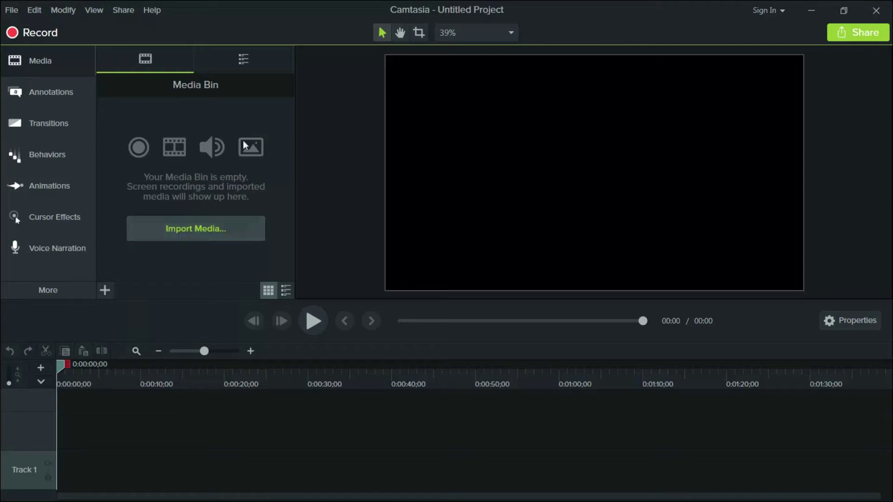
Step: Import the teal squares motion background video from the "background videos" folder on Local Disk (E:) into the Media Bin
click(185, 228)
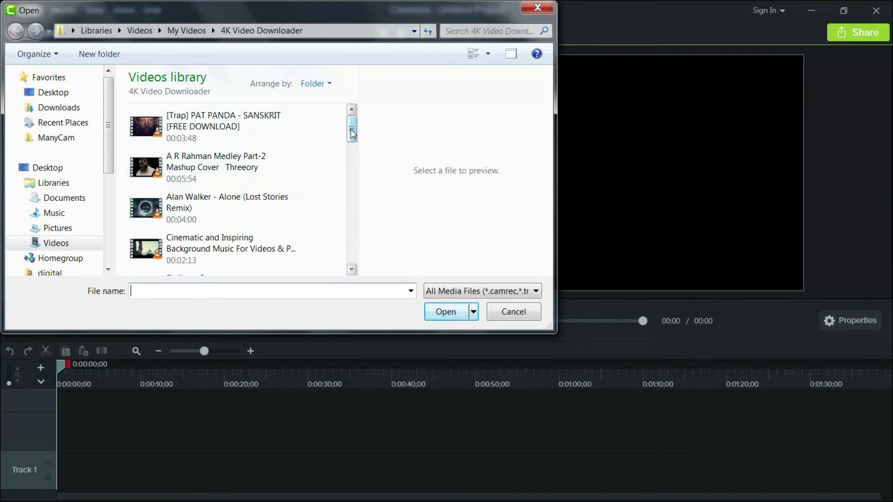
drag(108, 131, 105, 205)
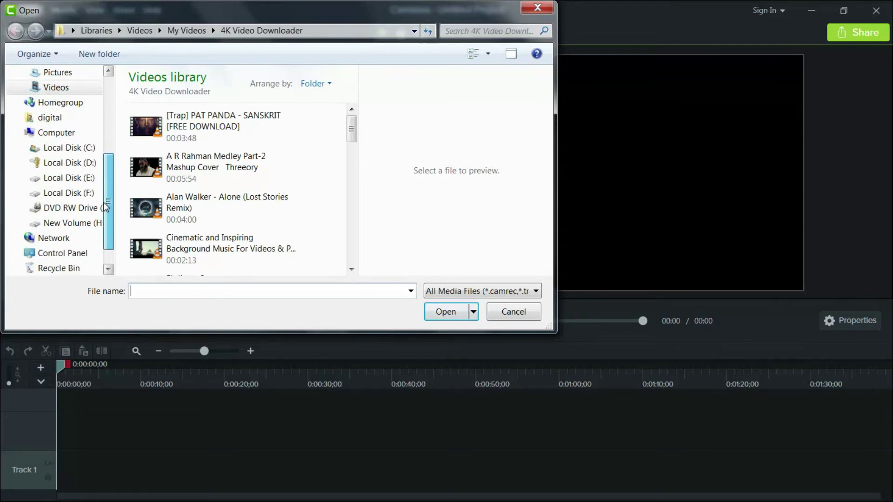
click(70, 193)
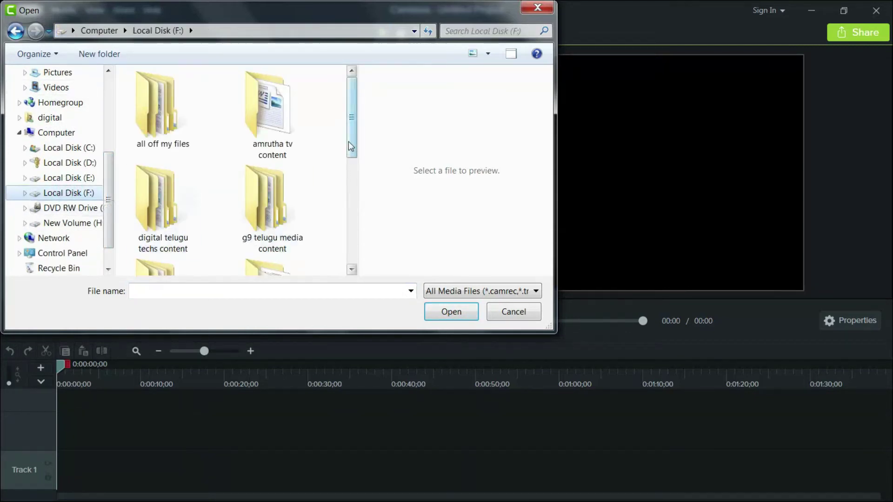
drag(354, 132, 340, 79)
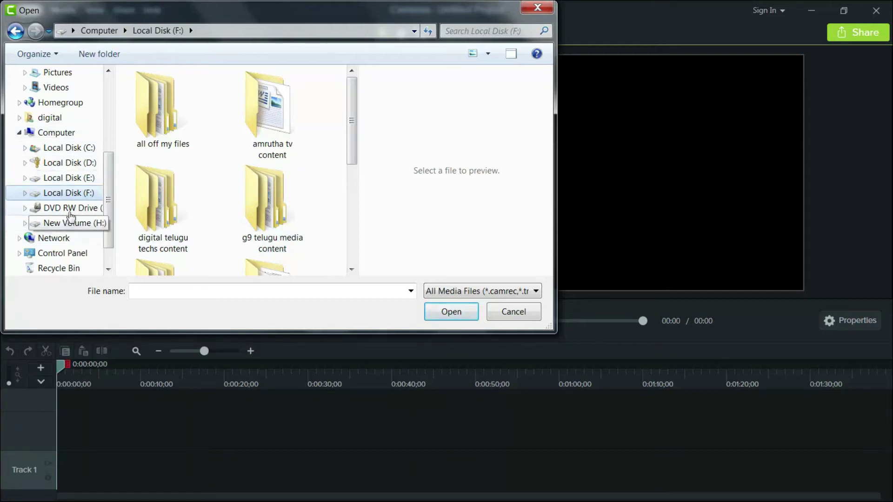
click(68, 179)
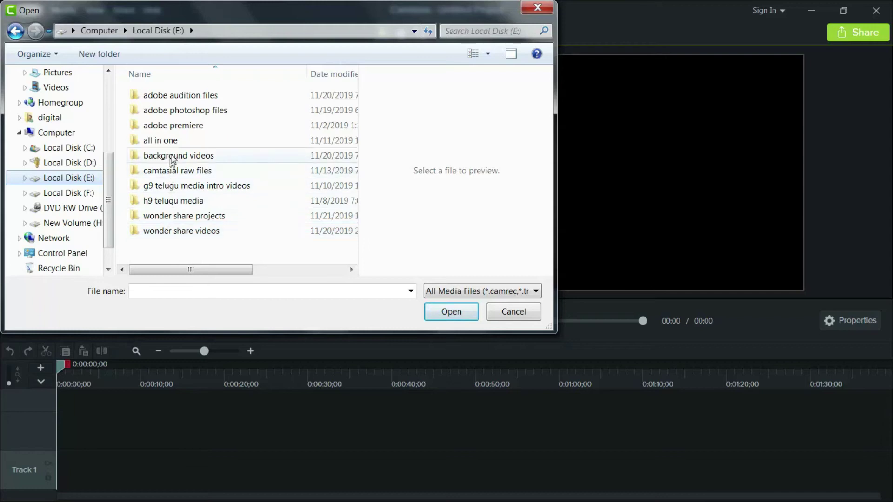
double_click(176, 156)
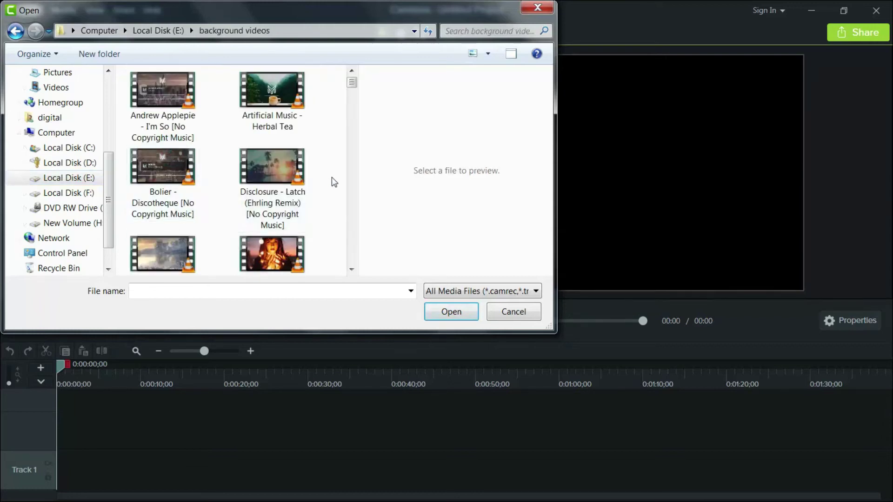
drag(352, 83, 353, 102)
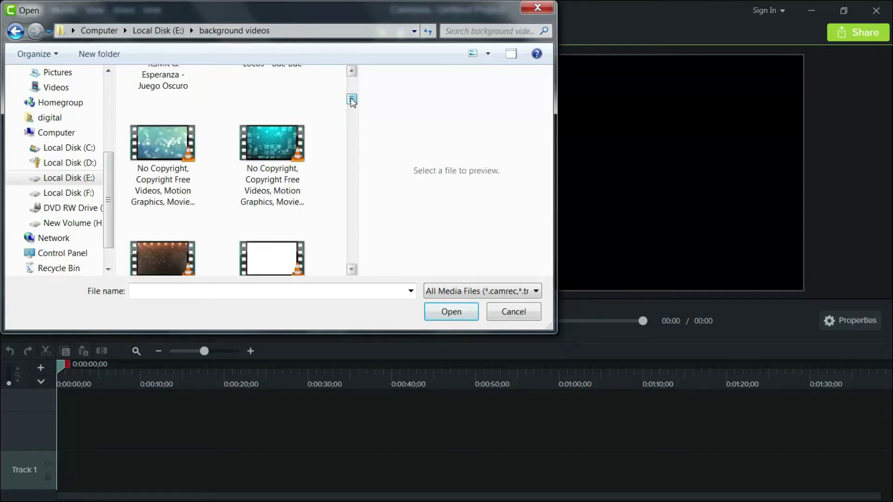
click(254, 142)
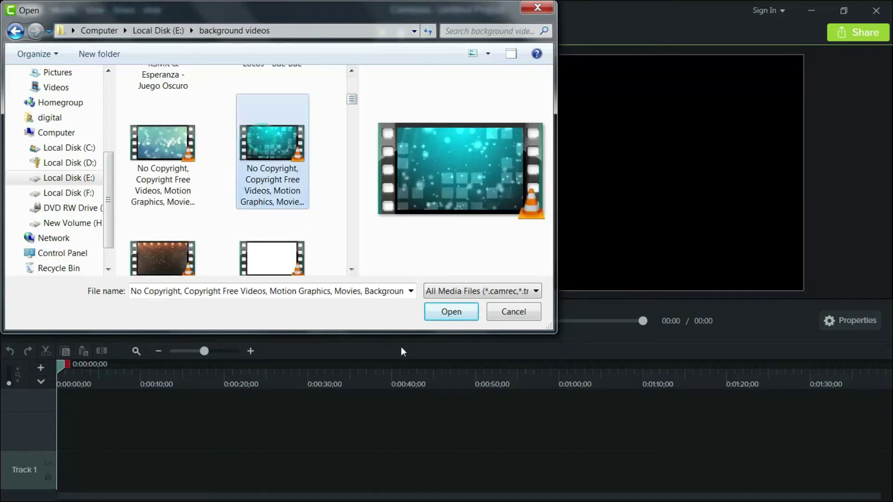
click(447, 314)
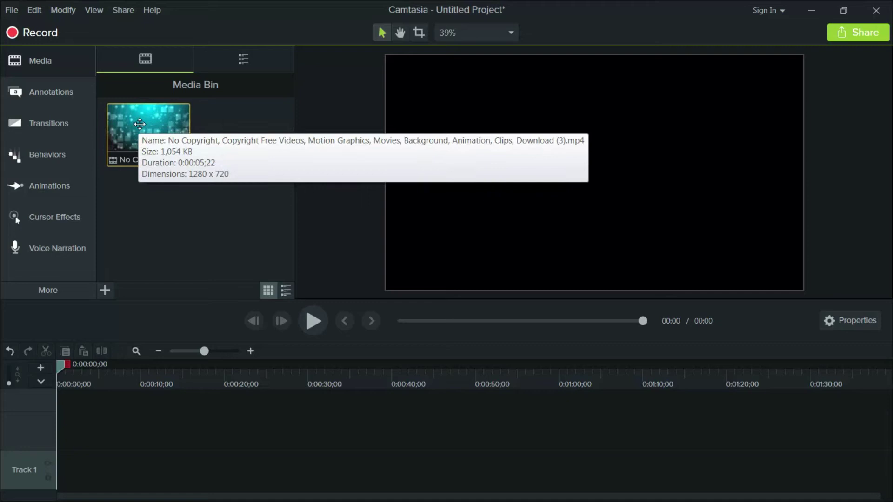
Step: Place the imported background video at the start of Track 1 and delete it from the timeline again
drag(138, 123, 65, 486)
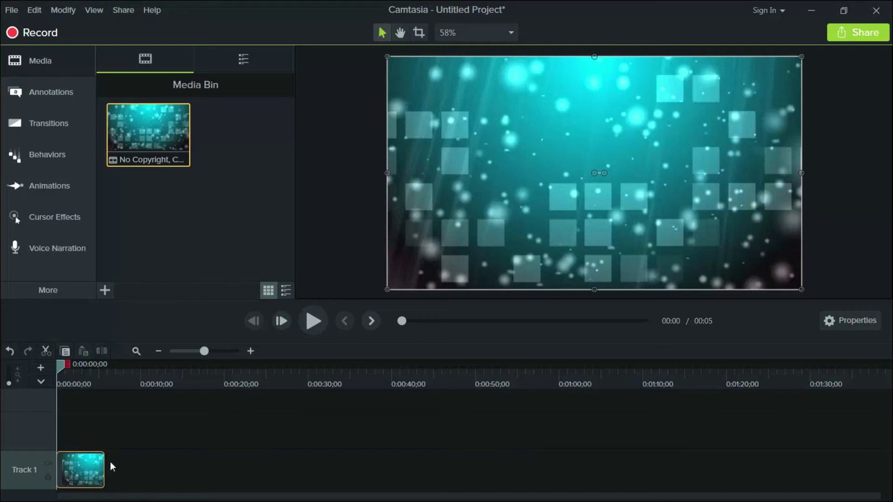
key(Delete)
Step: Preview the imported background video from the Media Bin in its own window and close the preview
double_click(152, 126)
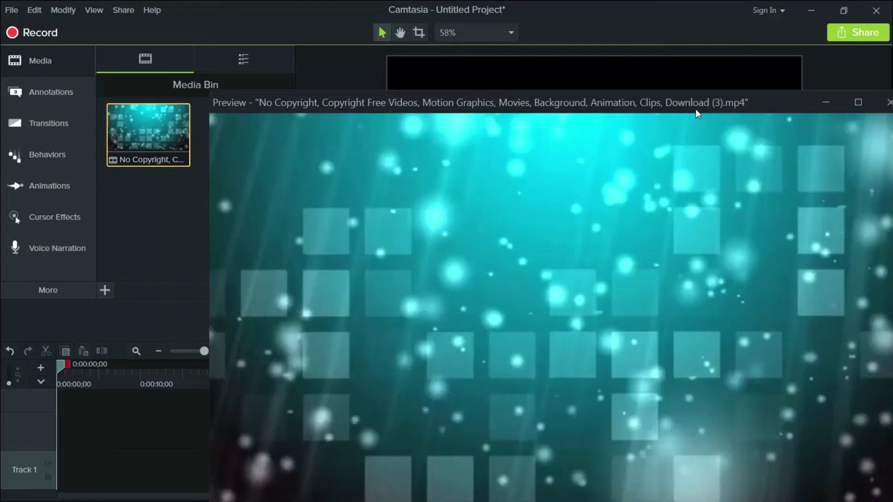
drag(763, 99, 640, 19)
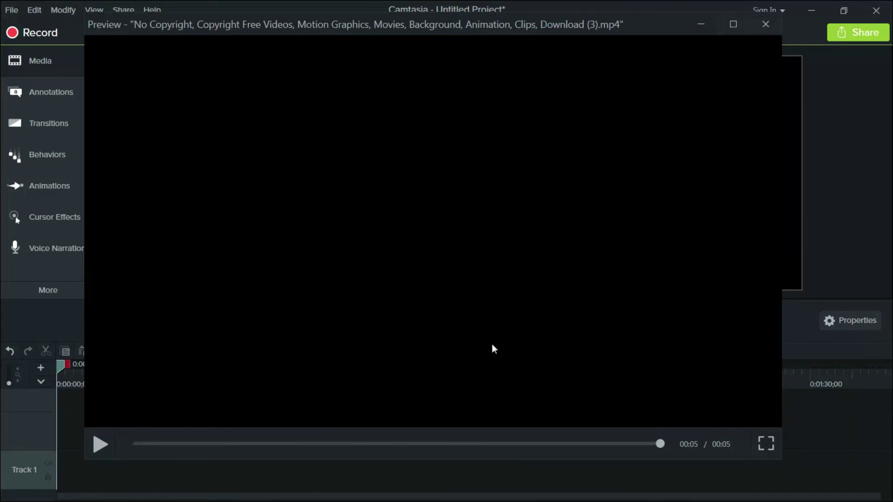
click(766, 24)
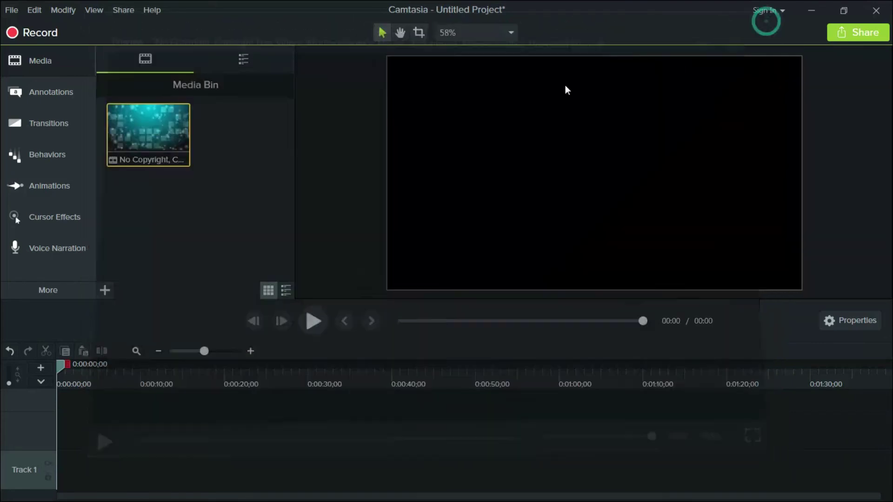
Step: Add the background video from the Media Bin to the timeline at the playhead
right_click(153, 132)
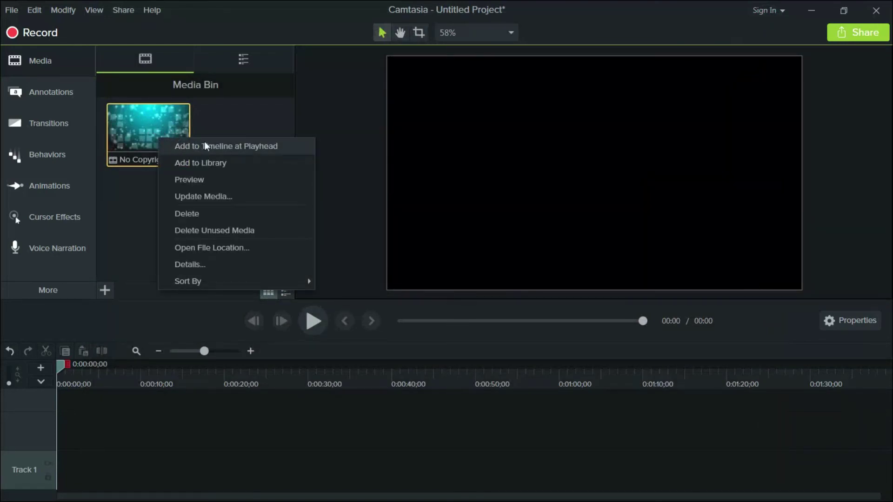
right_click(148, 133)
right_click(148, 133)
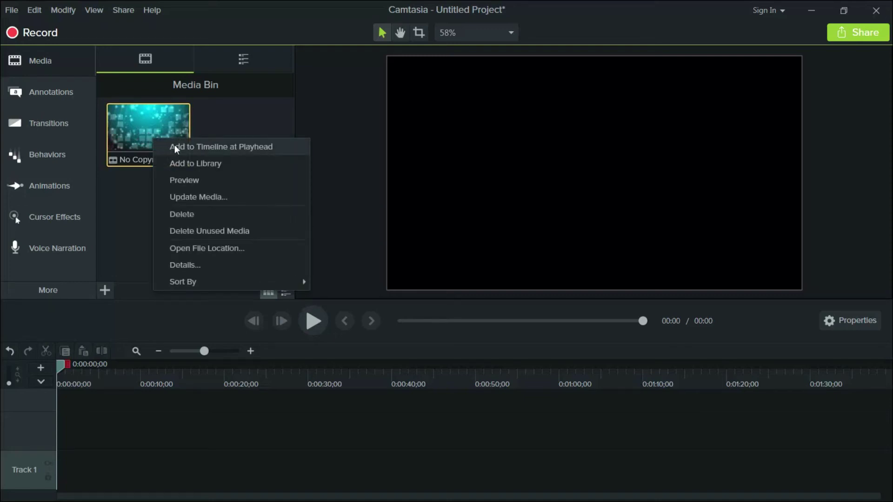
click(175, 146)
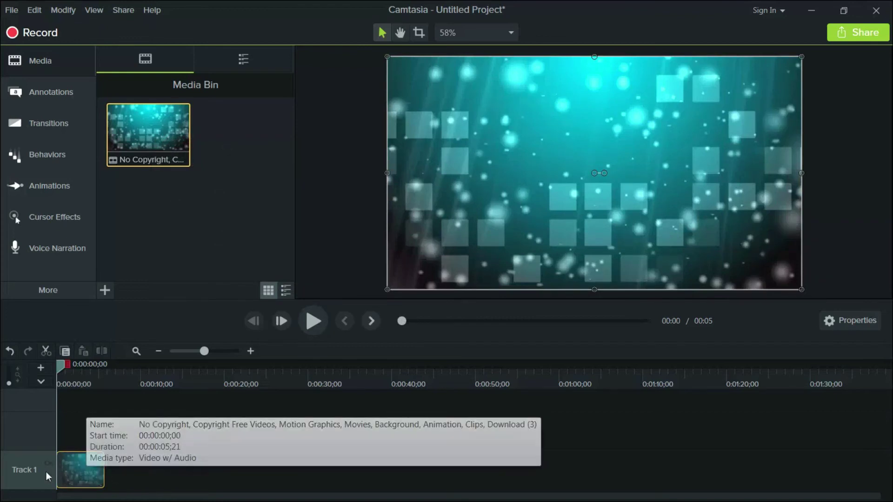
Step: Play the clip on the timeline twice from the beginning, returning the playhead to 0:00:00;00 each time
drag(60, 362, 27, 367)
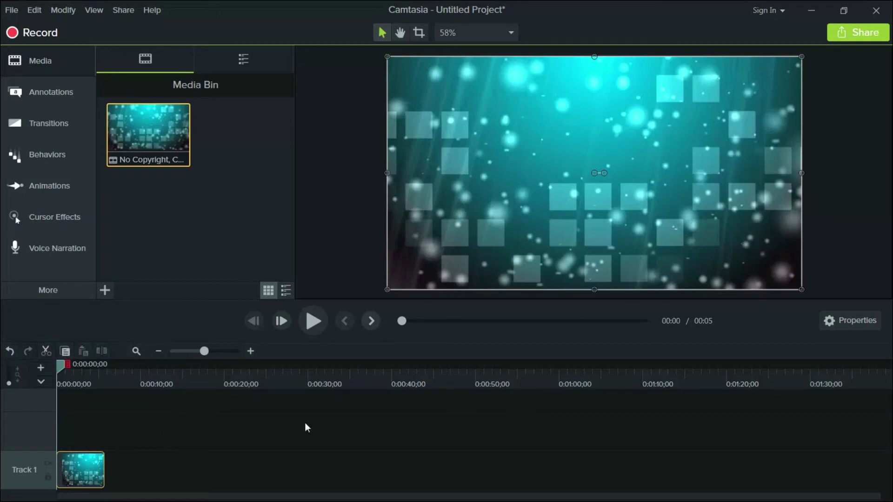
click(314, 320)
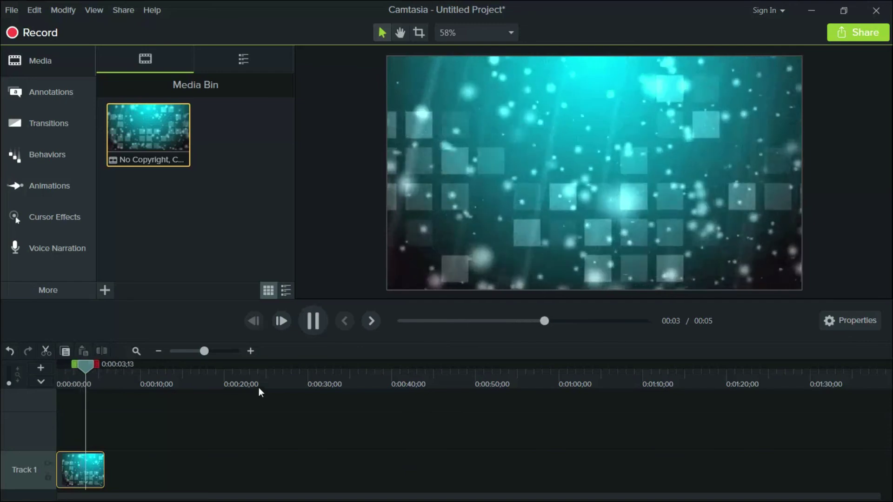
key(space)
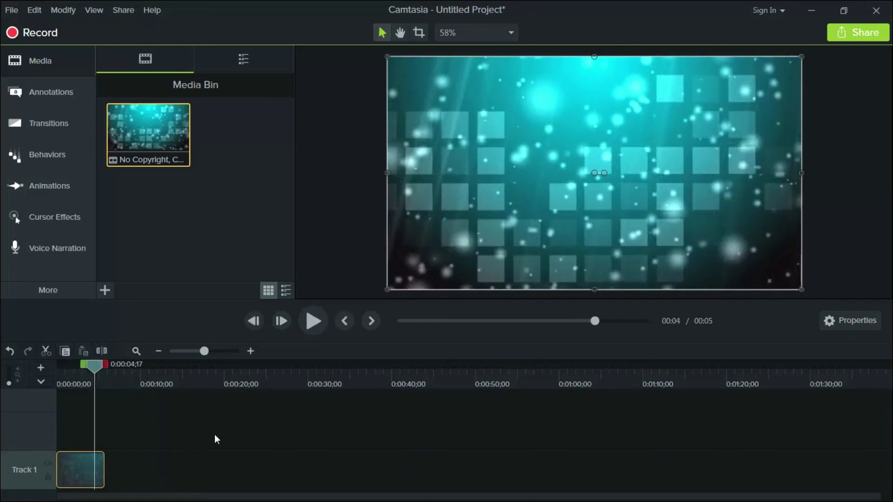
drag(94, 369, 56, 367)
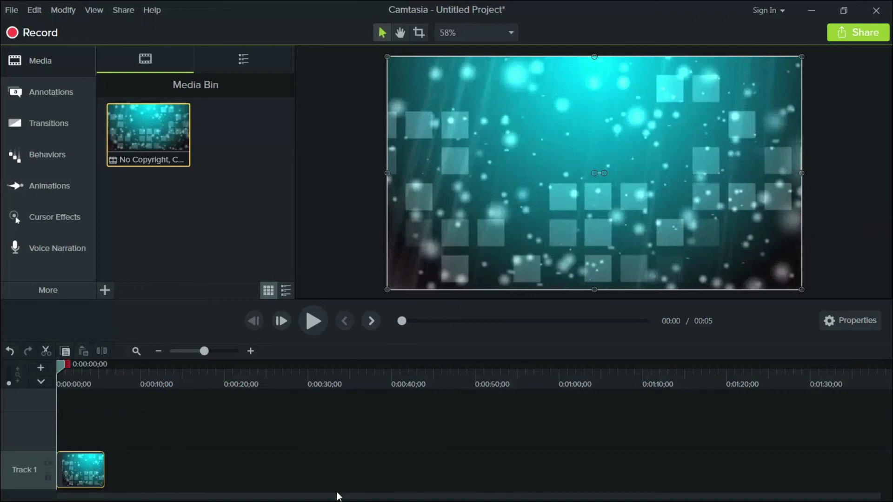
key(space)
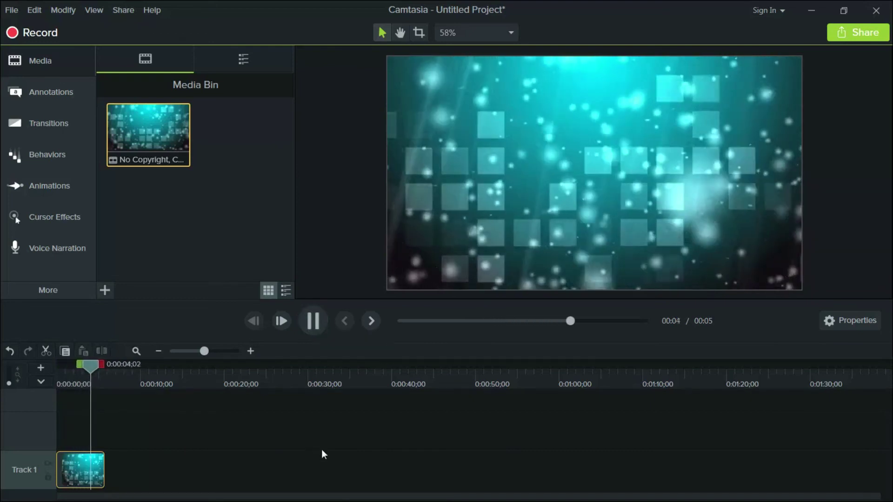
key(space)
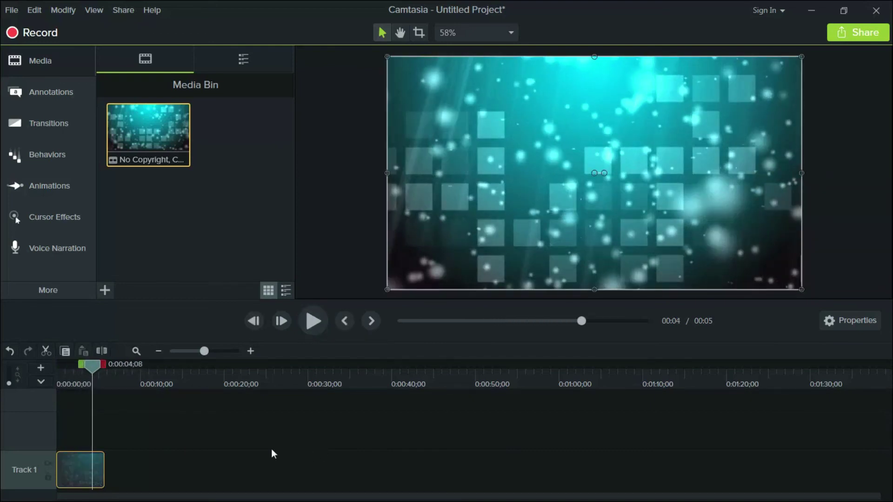
drag(91, 367, 53, 367)
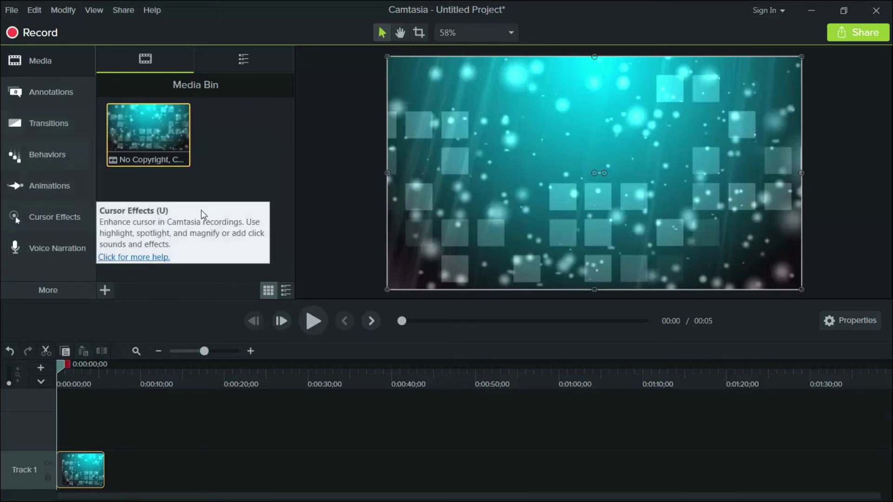
Step: Add the white rectangle callout in Basic style on a track above the video and stretch it across the full canvas width
click(48, 92)
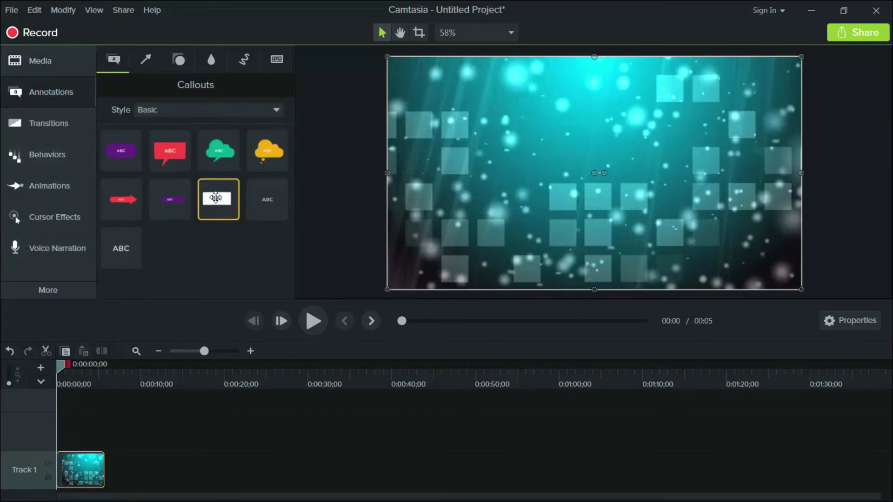
drag(216, 197, 39, 441)
drag(563, 165, 548, 224)
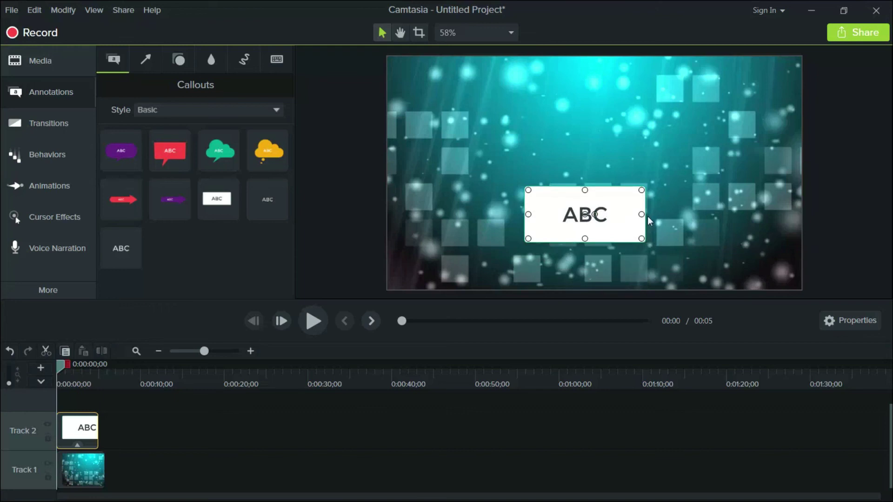
drag(642, 214, 802, 201)
drag(529, 215, 388, 215)
Step: Replace the white callout's placeholder text with "Digital telugu techs"
double_click(594, 213)
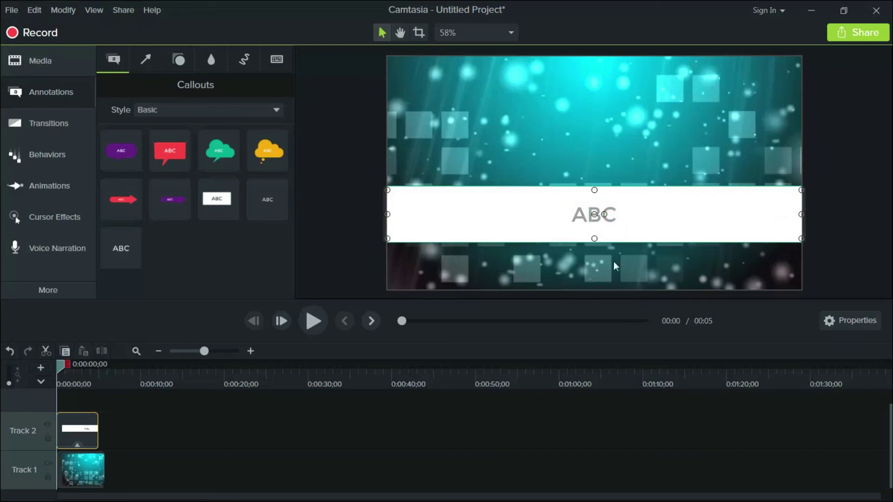
key(Delete)
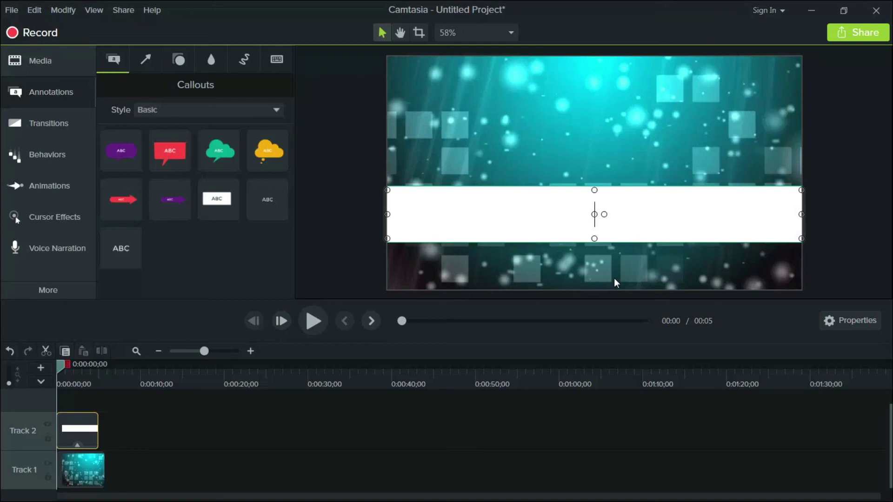
text(Digita)
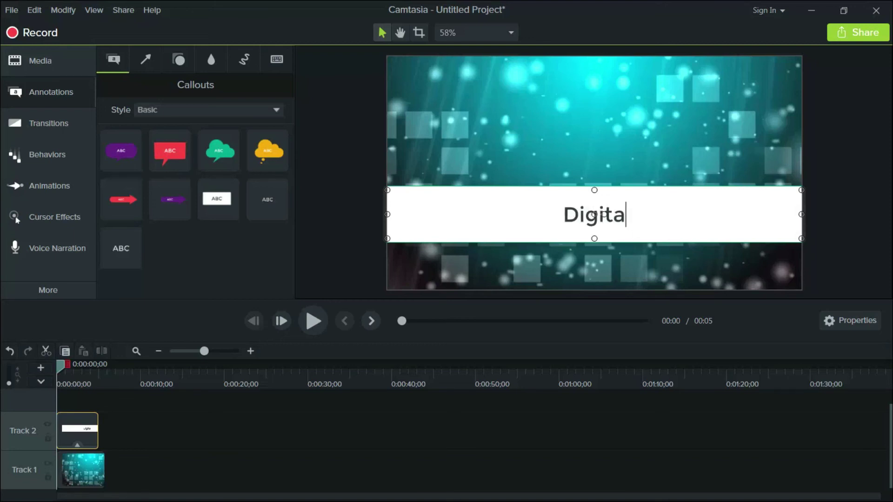
text(l tel)
text(ug)
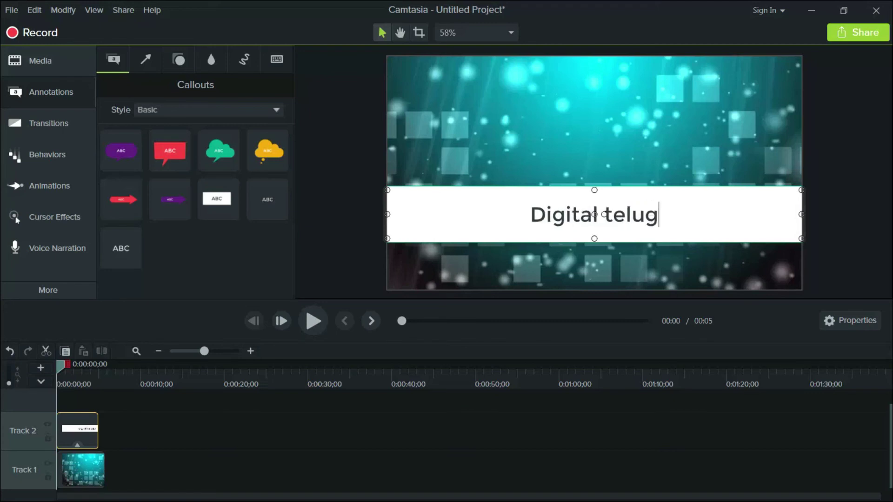
text(u techs)
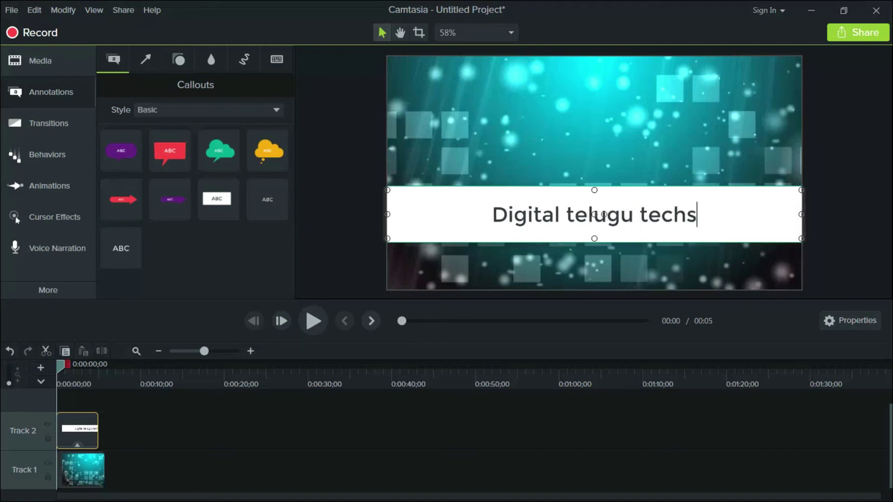
click(613, 266)
Step: Delete the white text callout from the canvas and keep the playhead at the start of the timeline
click(522, 220)
key(Delete)
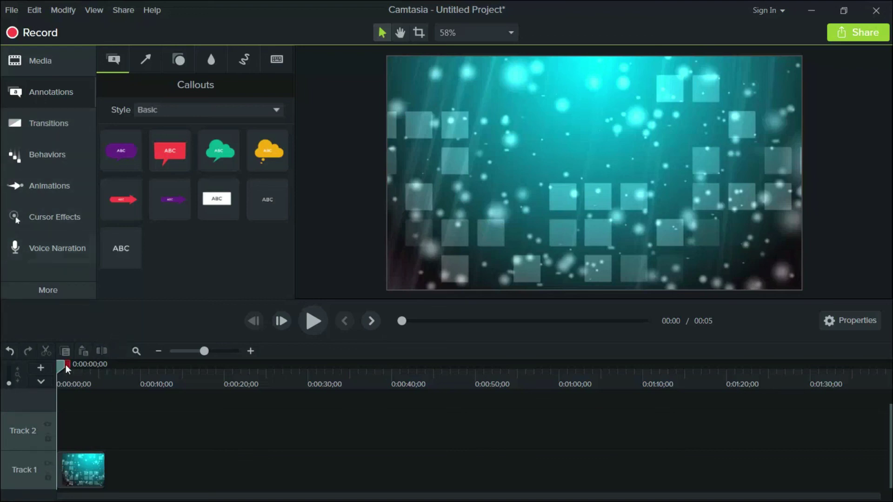
mouse_move(62, 364)
mouse_down()
mouse_move(125, 367)
mouse_move(53, 366)
mouse_up()
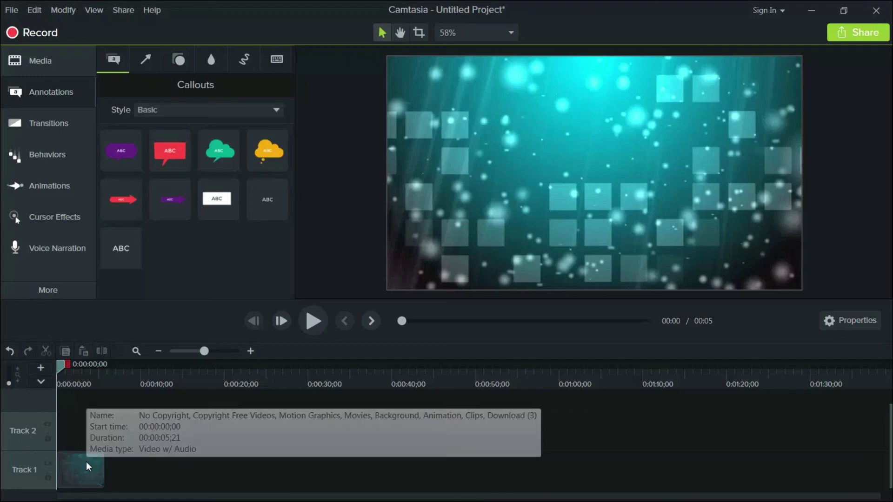
Step: Add several empty tracks to the timeline above Track 2
click(39, 368)
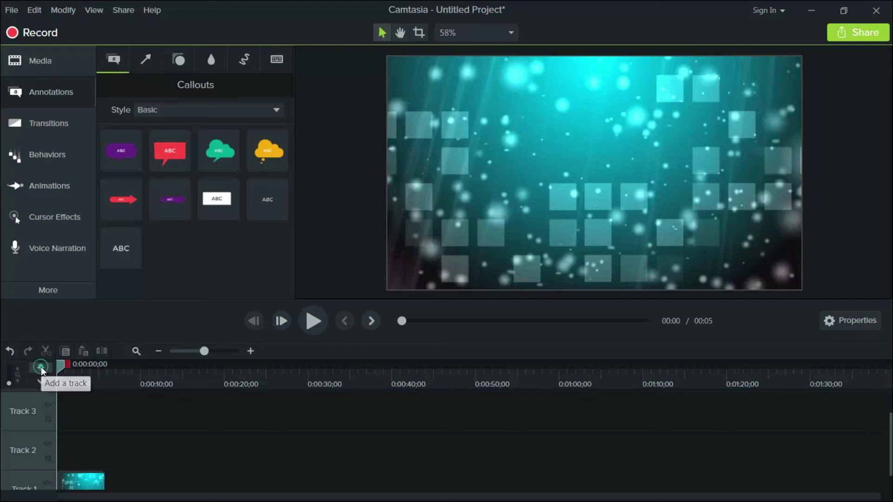
click(41, 367)
click(41, 367)
click(41, 368)
click(41, 368)
click(41, 368)
click(41, 367)
click(41, 367)
Step: Select the video clip on Track 1 and view its scale, opacity, rotation and position properties, closing them again when finished
scroll(381, 432, down, 7)
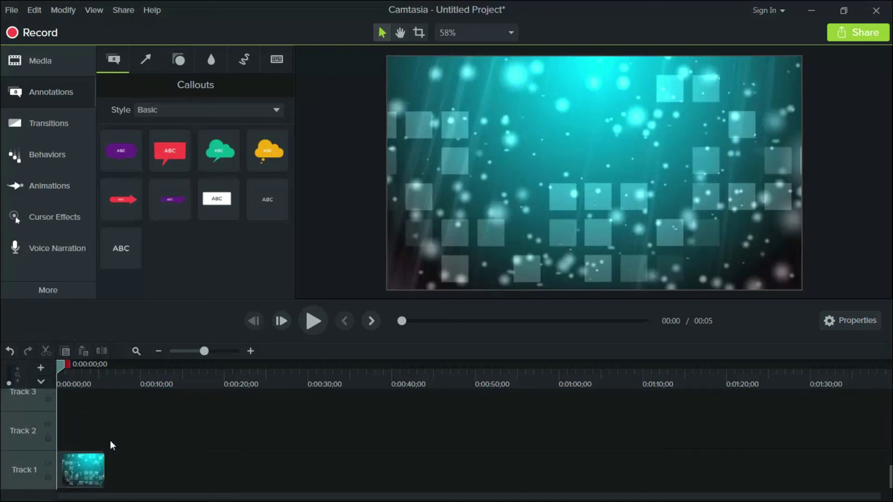
scroll(113, 442, up, 1)
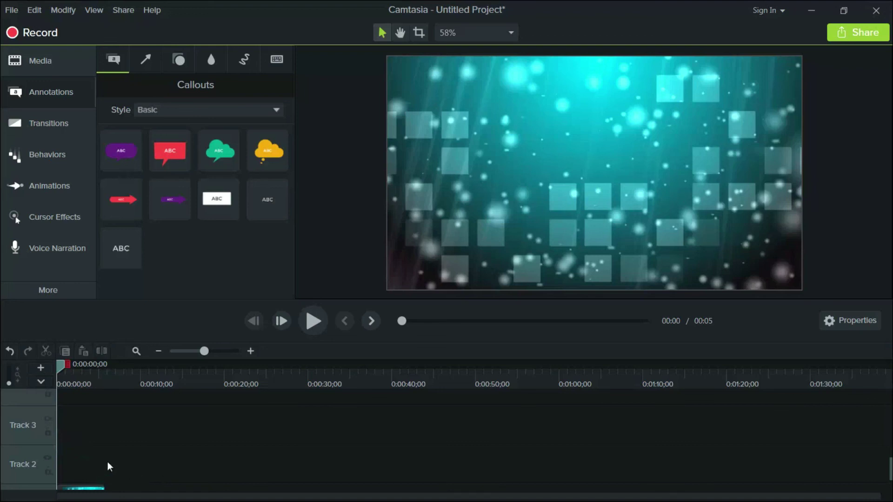
scroll(106, 463, down, 1)
mouse_move(89, 465)
mouse_down()
mouse_move(185, 465)
mouse_move(80, 468)
mouse_up()
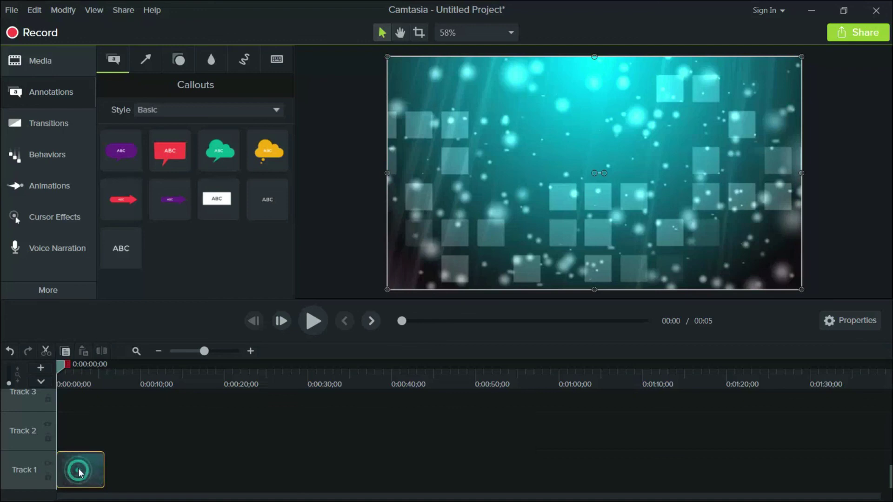
click(852, 319)
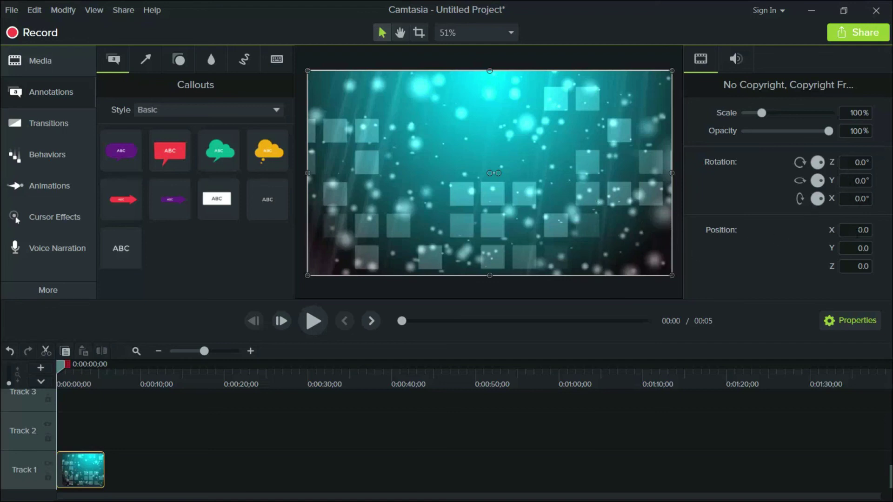
click(850, 318)
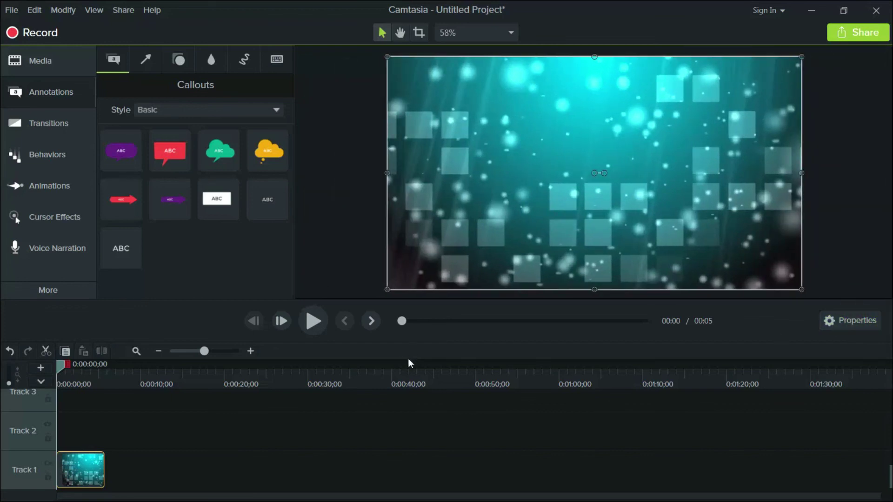